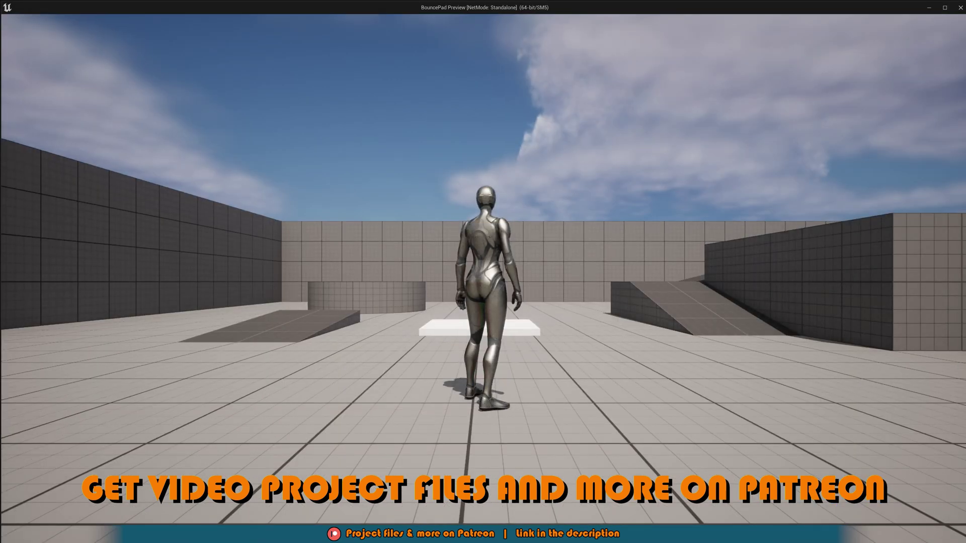
# Walk the character onto the white pad in the standalone preview and steer it through repeated bounces in different directions.
pyautogui.press('w')
pyautogui.press('w')
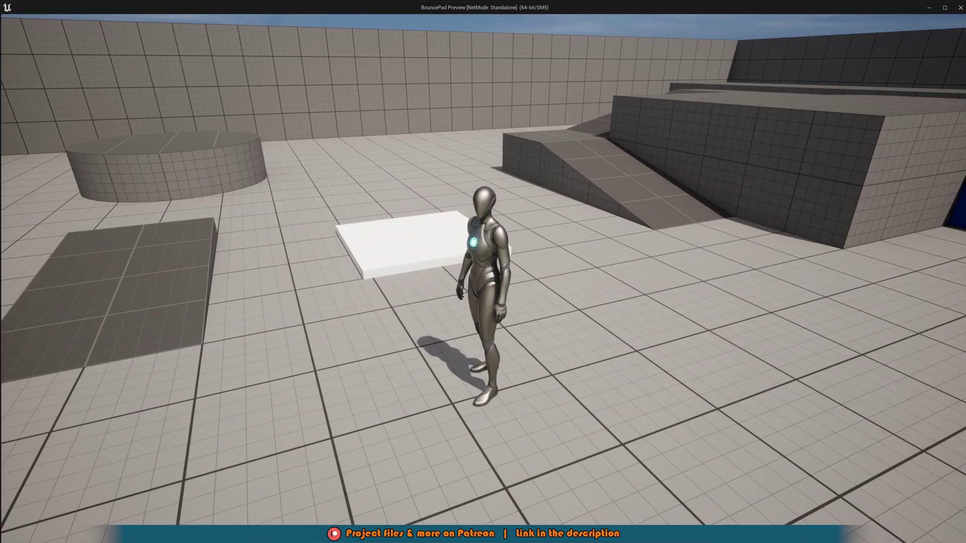
pyautogui.press('w')
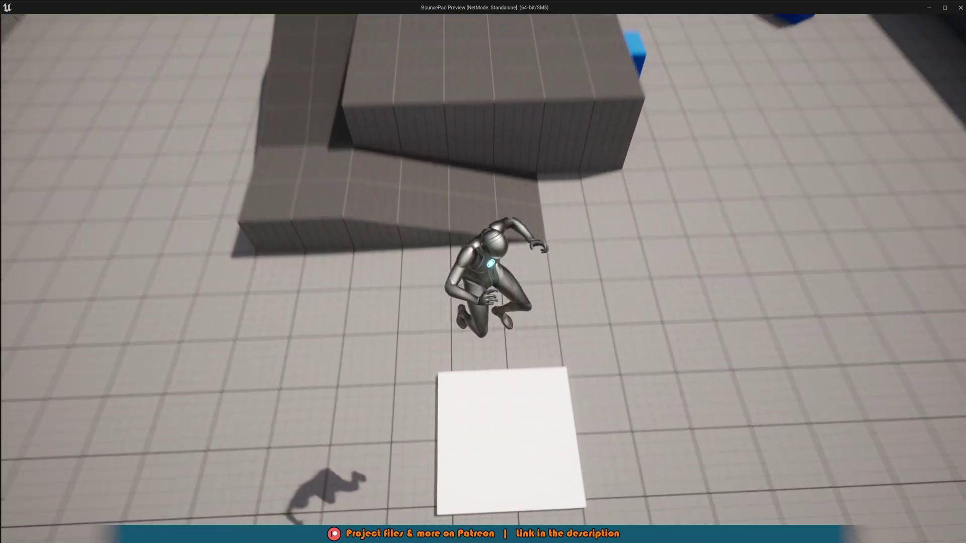
pyautogui.press('w')
pyautogui.press('s')
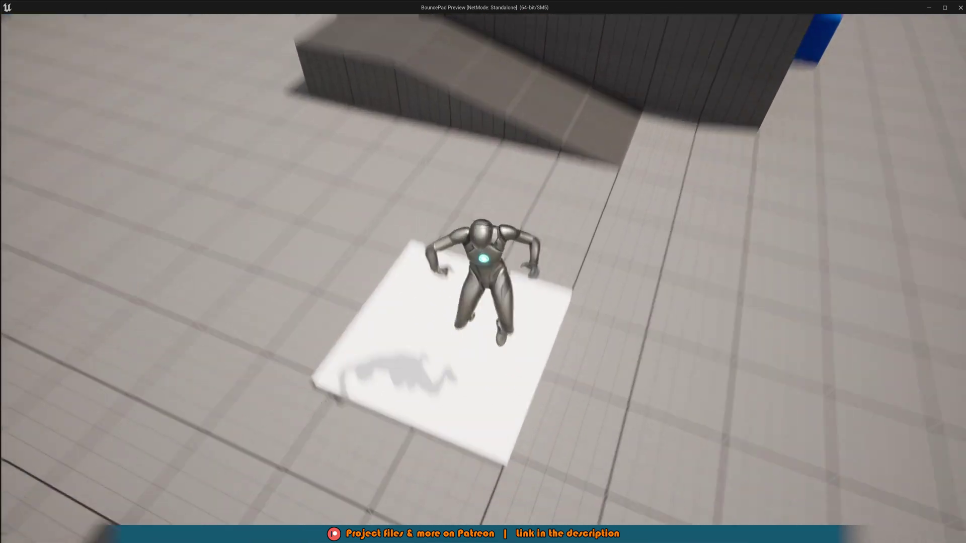
pyautogui.press('w')
pyautogui.press('d')
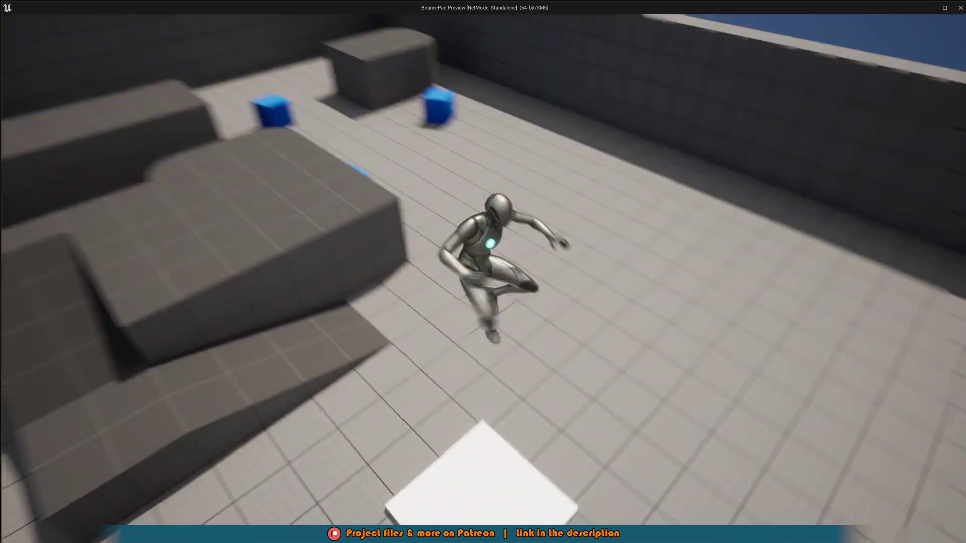
pyautogui.press('w')
pyautogui.press('s')
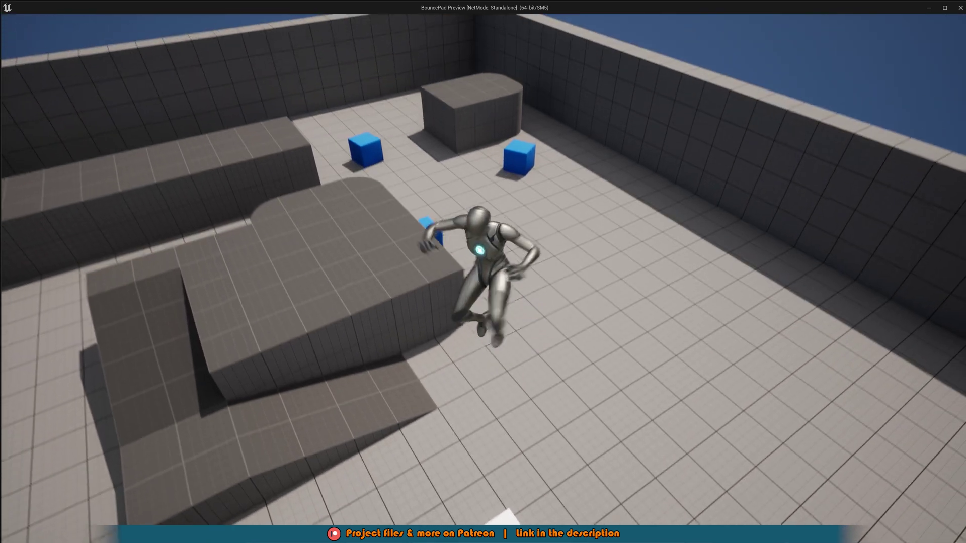
pyautogui.press('w')
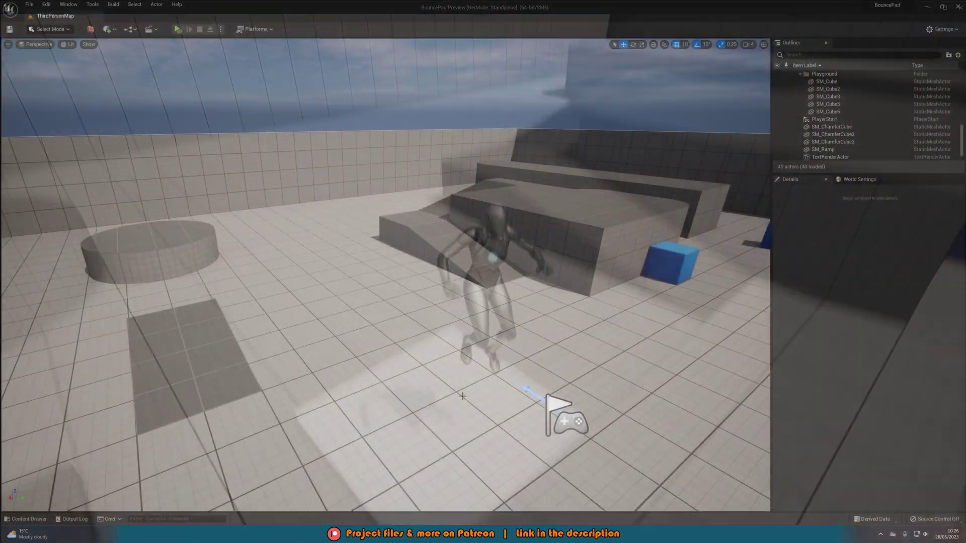
# Create an Actor blueprint class named BP_LaunchPad in the Content folder and open it for editing.
pyautogui.hotkey('ctrl', 'space')
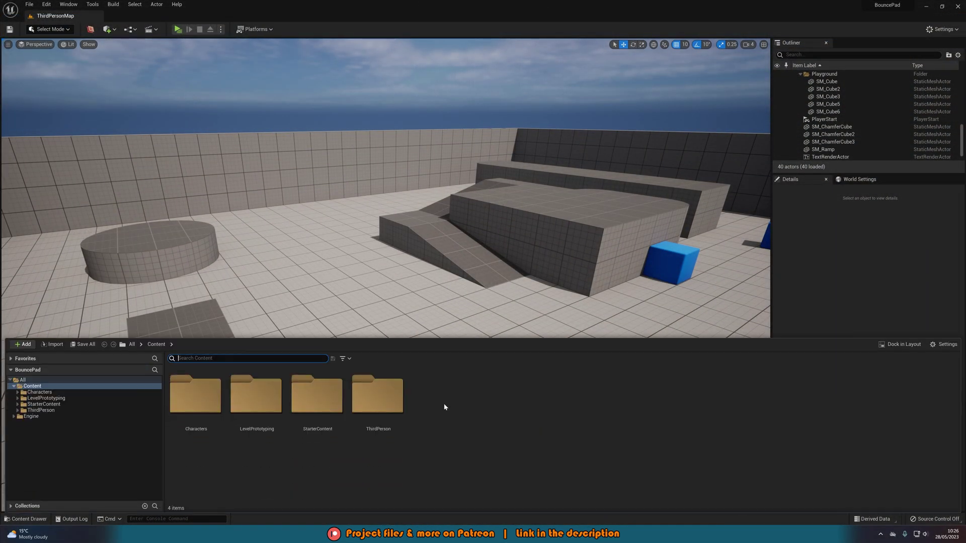
pyautogui.rightClick(445, 407)
pyautogui.click(482, 200)
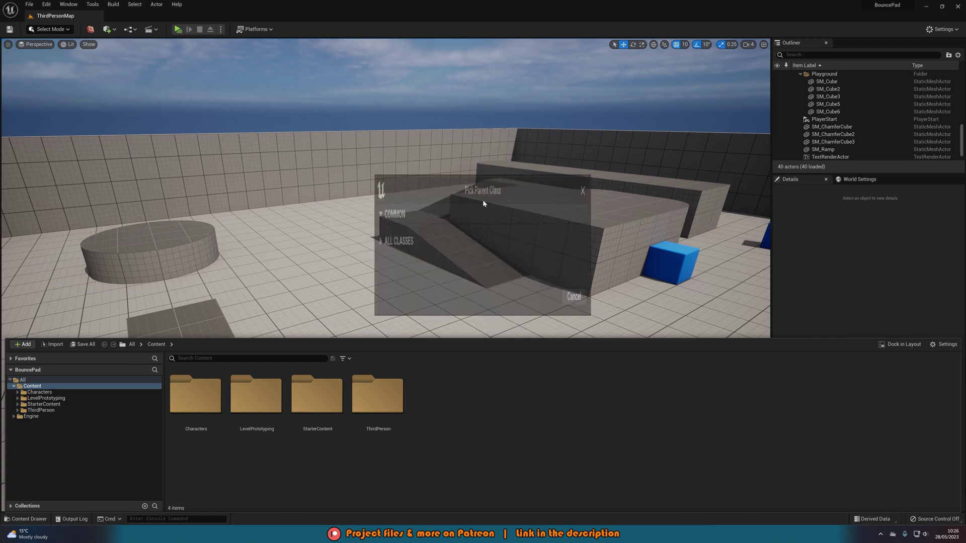
pyautogui.click(420, 205)
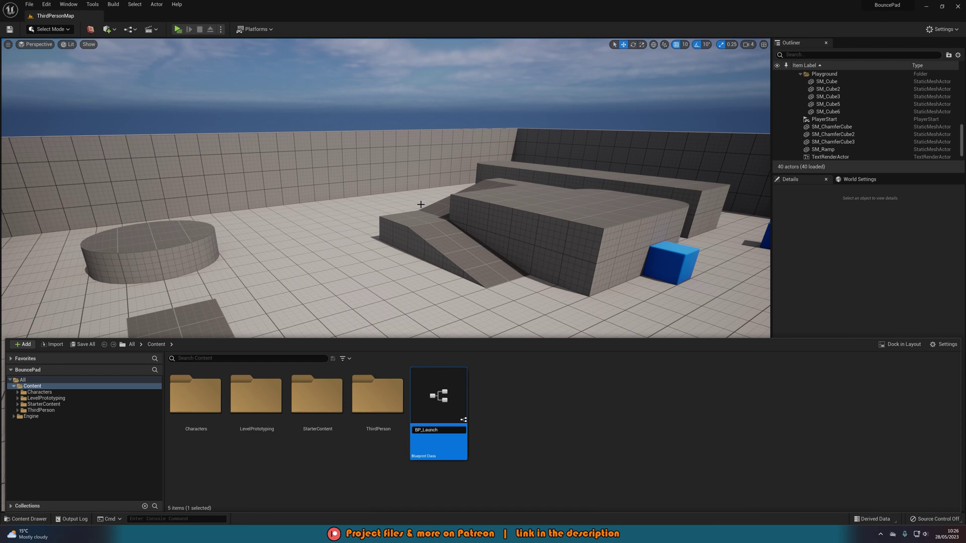
pyautogui.press('Return')
pyautogui.press('Return')
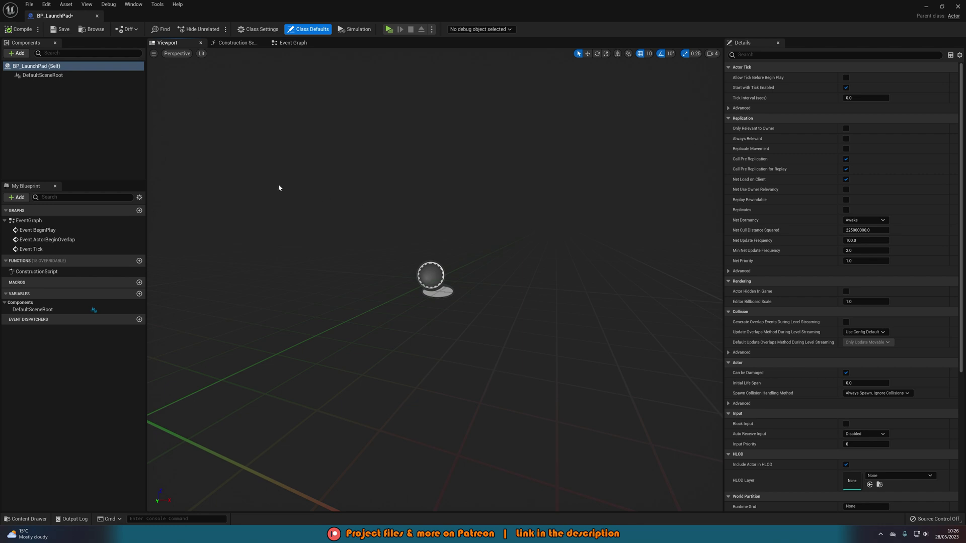
# Add a Cube component and scale it into a flat pad of 1.5 in X and Y and 0.25 in Z.
pyautogui.click(18, 52)
pyautogui.write('cu')
pyautogui.press('Return')
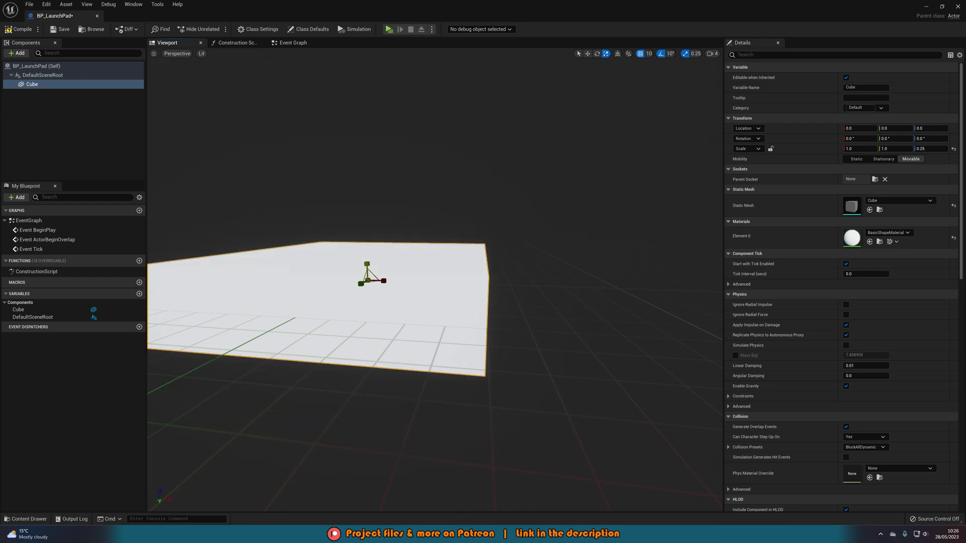
pyautogui.scroll(-5, 365, 264)
pyautogui.moveTo(382, 301); pyautogui.dragTo(452, 276, button='right')
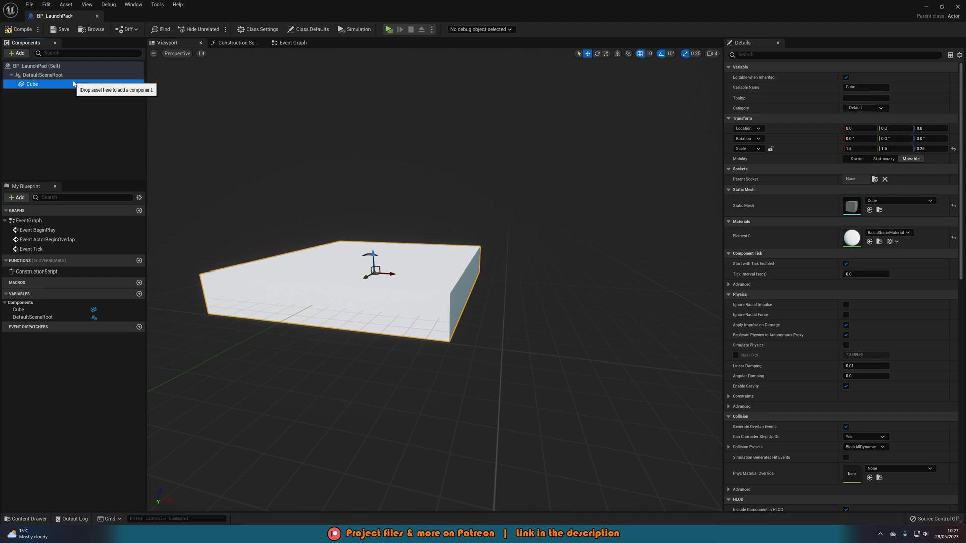
# Add a Box Collision component under the scene root and scale it to 2.25 in X and Y around the pad.
pyautogui.click(78, 108)
pyautogui.click(20, 55)
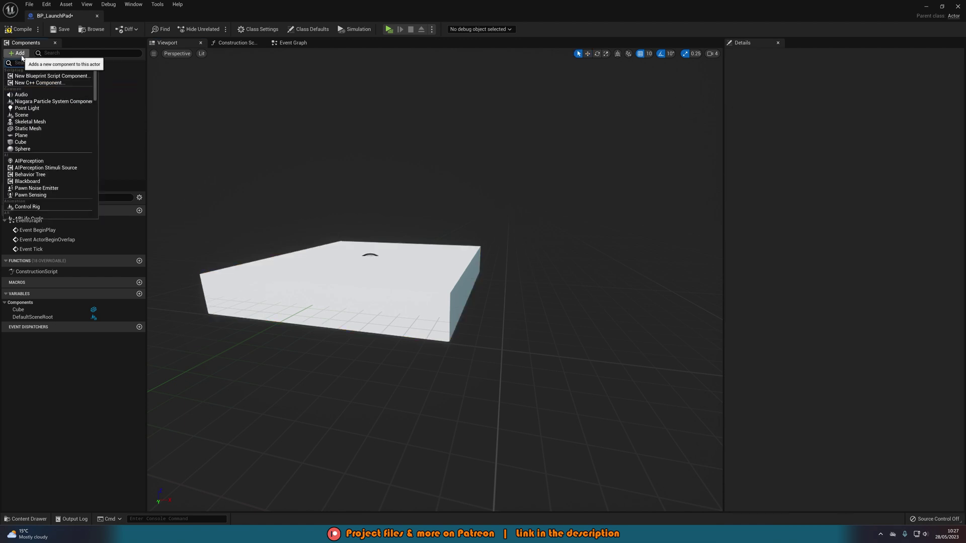
pyautogui.write('box co')
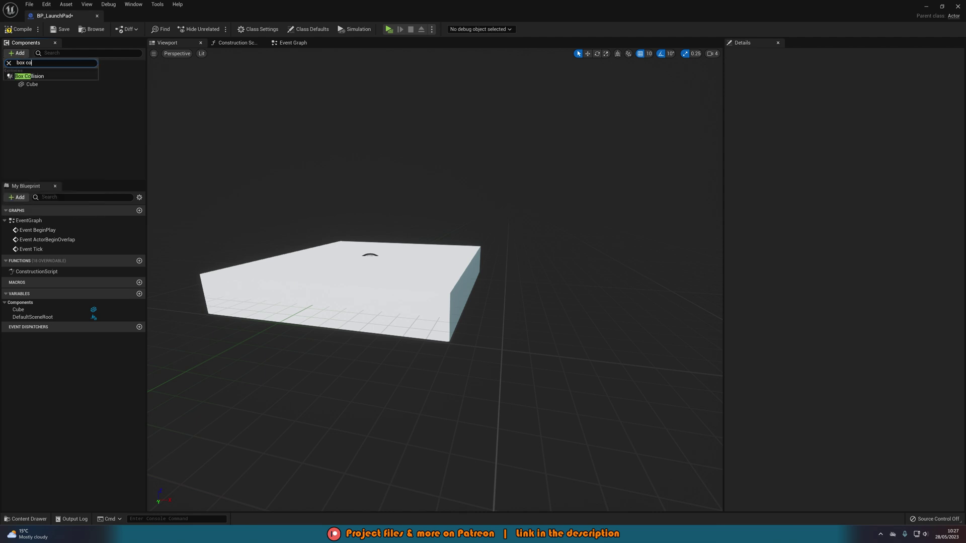
pyautogui.click(30, 76)
pyautogui.moveTo(449, 262); pyautogui.dragTo(470, 281, button='right')
pyautogui.press('a')
pyautogui.press('r')
pyautogui.moveTo(437, 217); pyautogui.dragTo(478, 234)
# Turn off scale snapping and enlarge the collision box to a scale of about 2.34 in X and Y.
pyautogui.press('a')
pyautogui.moveTo(480, 238); pyautogui.dragTo(568, 275, button='right')
pyautogui.press('w')
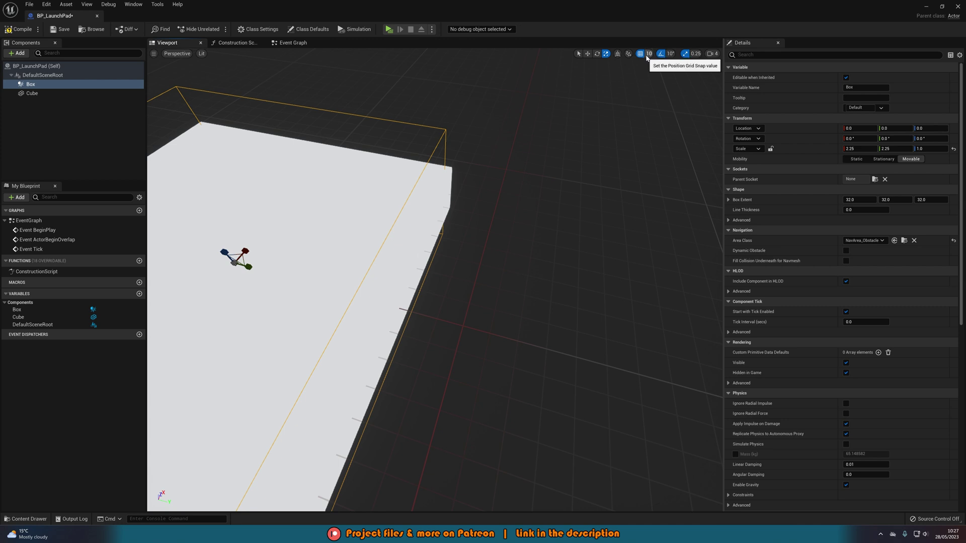
pyautogui.click(685, 54)
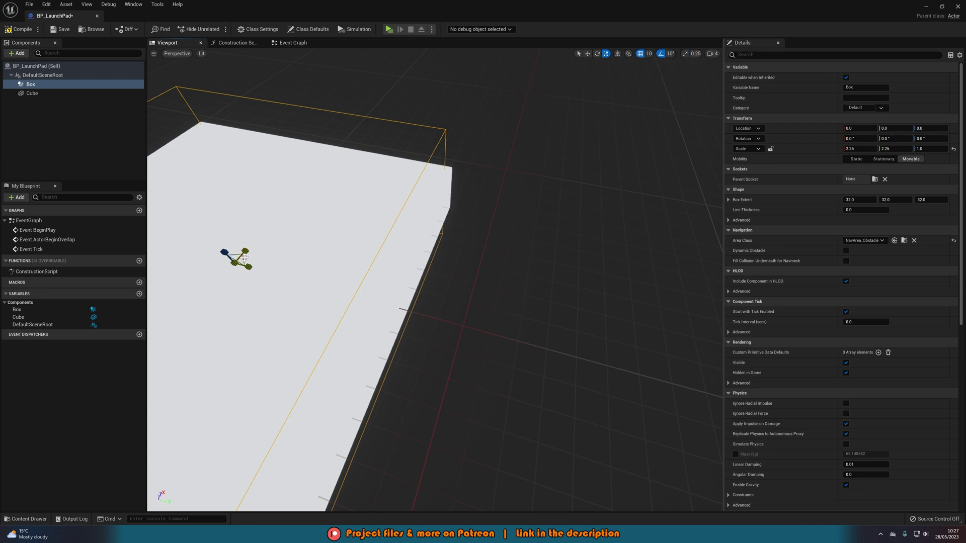
pyautogui.moveTo(245, 259); pyautogui.dragTo(249, 257)
pyautogui.press('f')
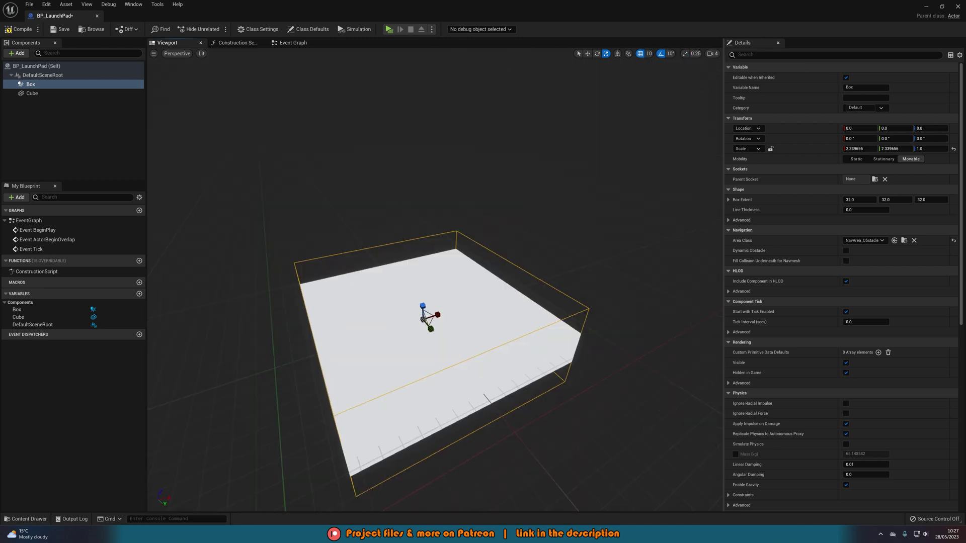
# Lower the collision box's Z scale to about 0.57 so it just encloses the pad, and compile and save the blueprint.
pyautogui.scroll(2, 455, 211)
pyautogui.moveTo(414, 172); pyautogui.dragTo(414, 197)
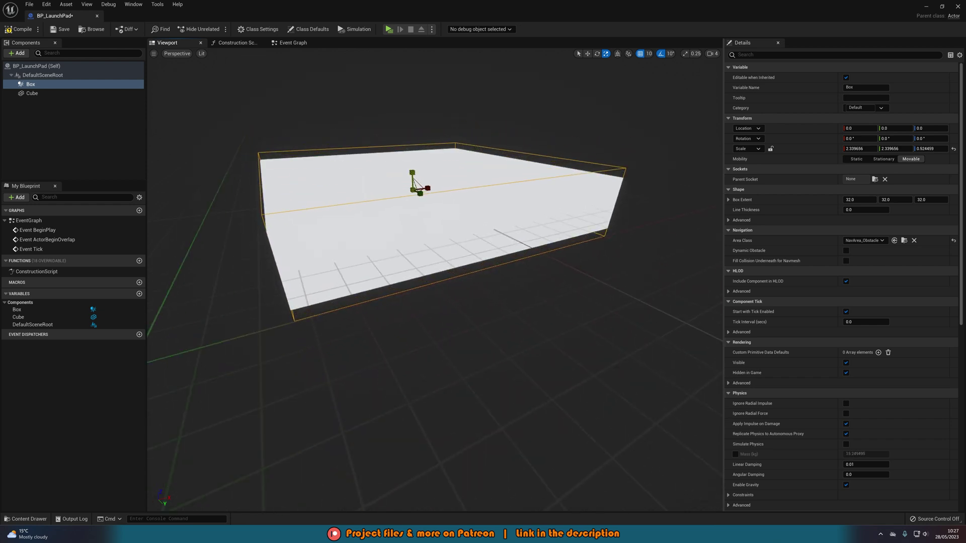
pyautogui.moveTo(487, 185); pyautogui.dragTo(480, 152, button='right')
pyautogui.press('q')
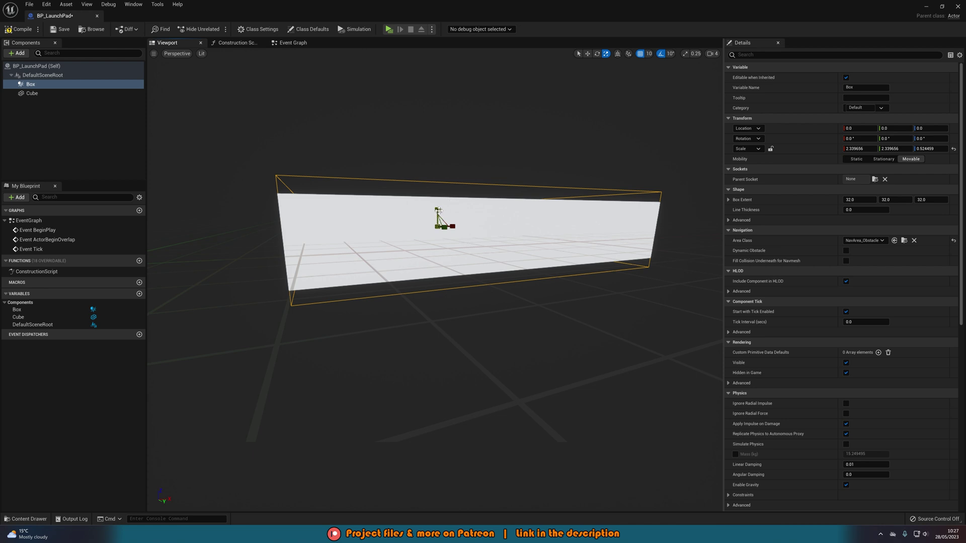
pyautogui.moveTo(439, 211); pyautogui.dragTo(438, 208)
pyautogui.moveTo(494, 214); pyautogui.dragTo(454, 207, button='right')
pyautogui.press('e')
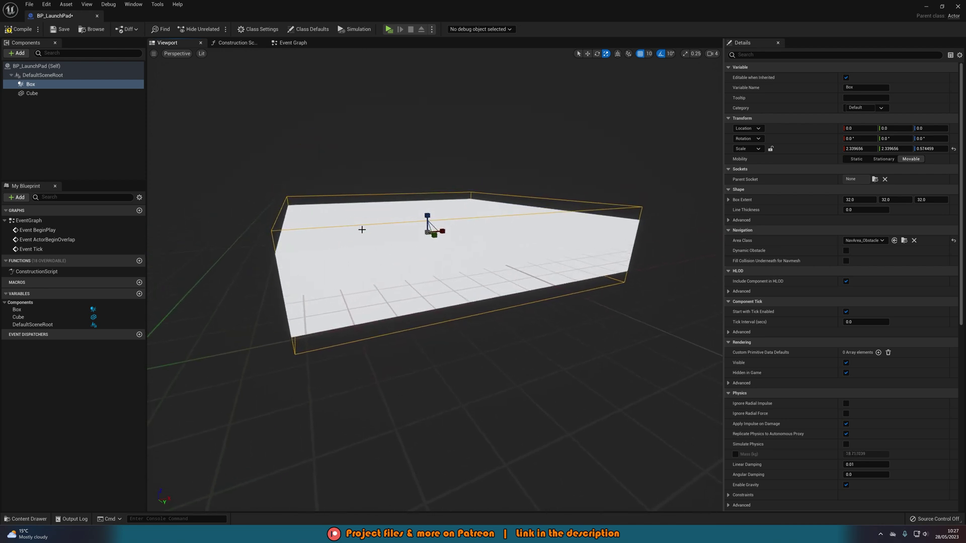
pyautogui.keyDown('alt'); pyautogui.moveTo(381, 233); pyautogui.dragTo(402, 237); pyautogui.keyUp('alt')
pyautogui.press('w')
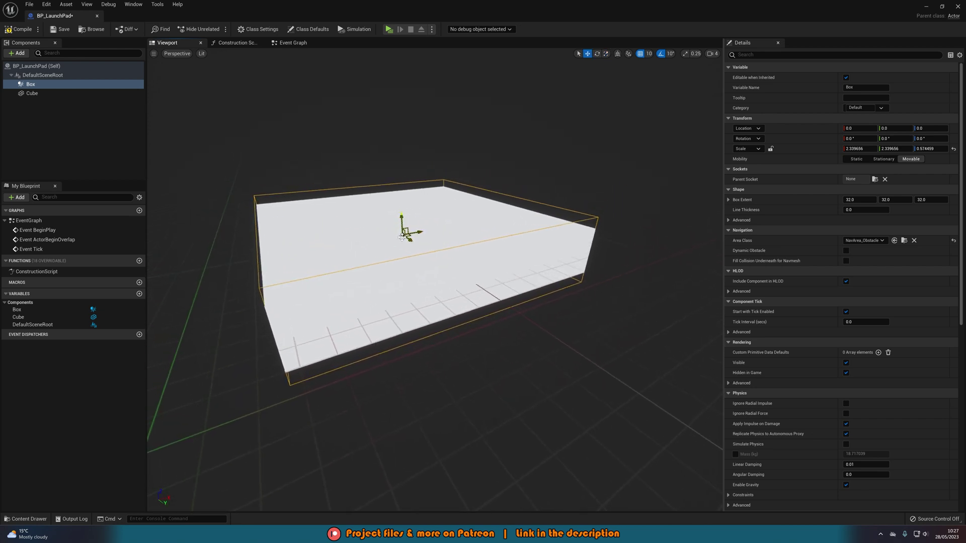
pyautogui.click(19, 29)
pyautogui.click(60, 28)
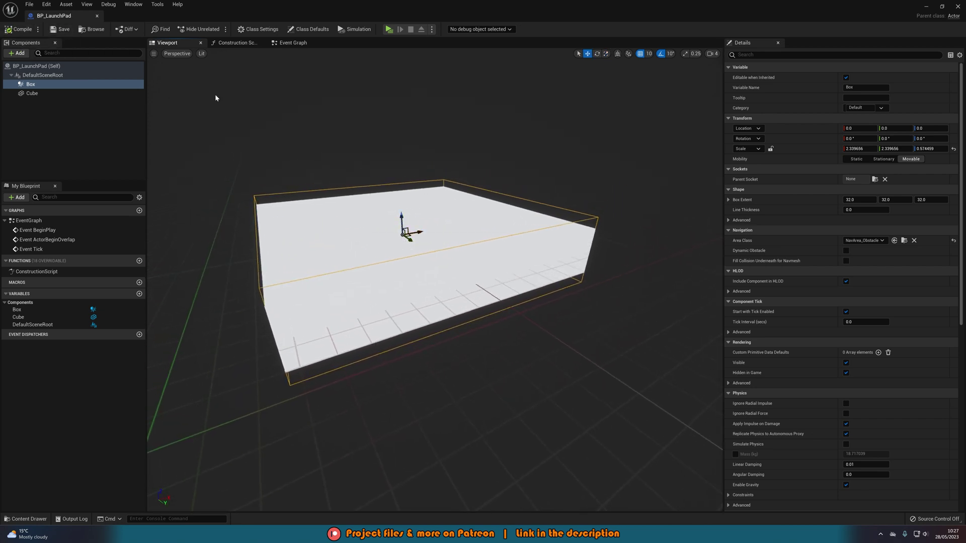
# Delete the default BeginPlay, ActorBeginOverlap and Tick nodes from the blueprint's Event Graph.
pyautogui.click(292, 43)
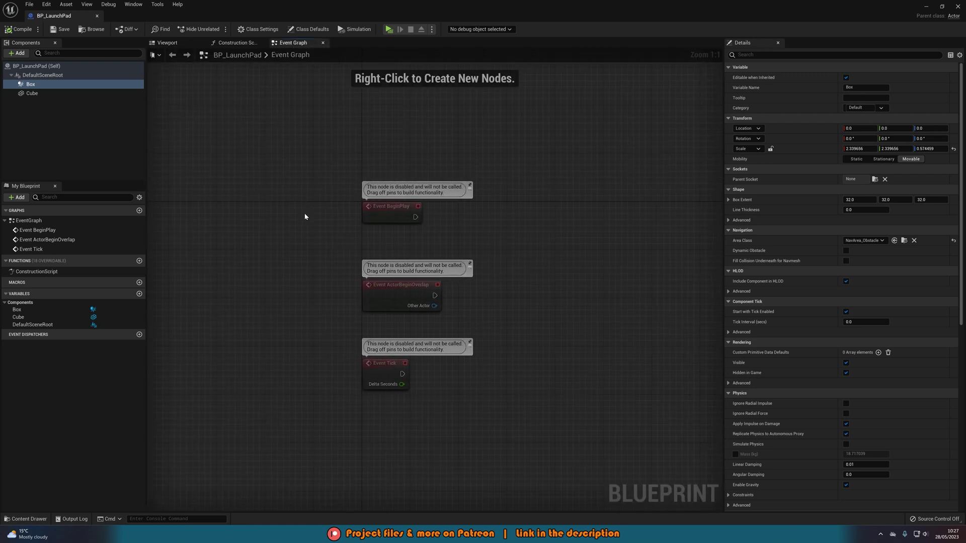
pyautogui.moveTo(356, 409); pyautogui.dragTo(448, 204)
pyautogui.press('Delete')
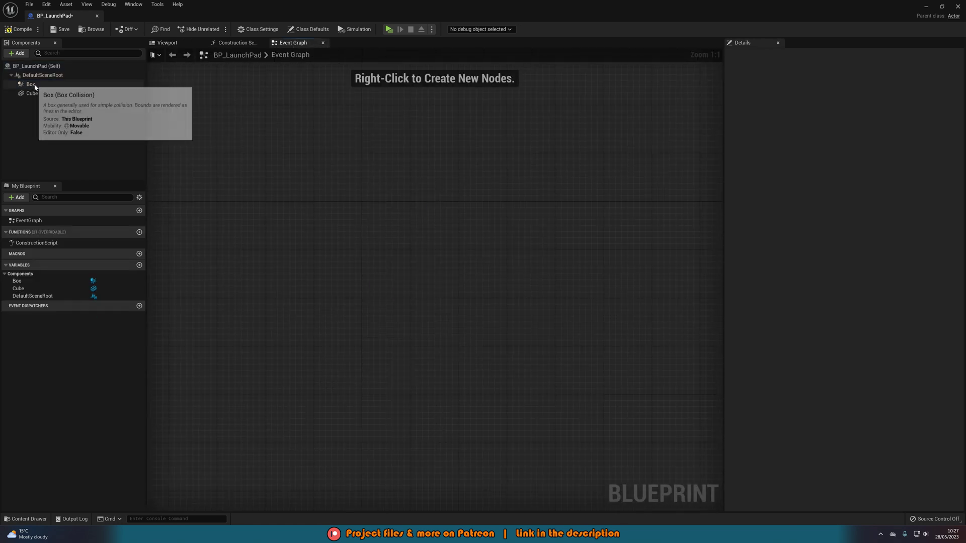
# Add an On Component Begin Overlap event for the Box collision component to the Event Graph.
pyautogui.rightClick(36, 86)
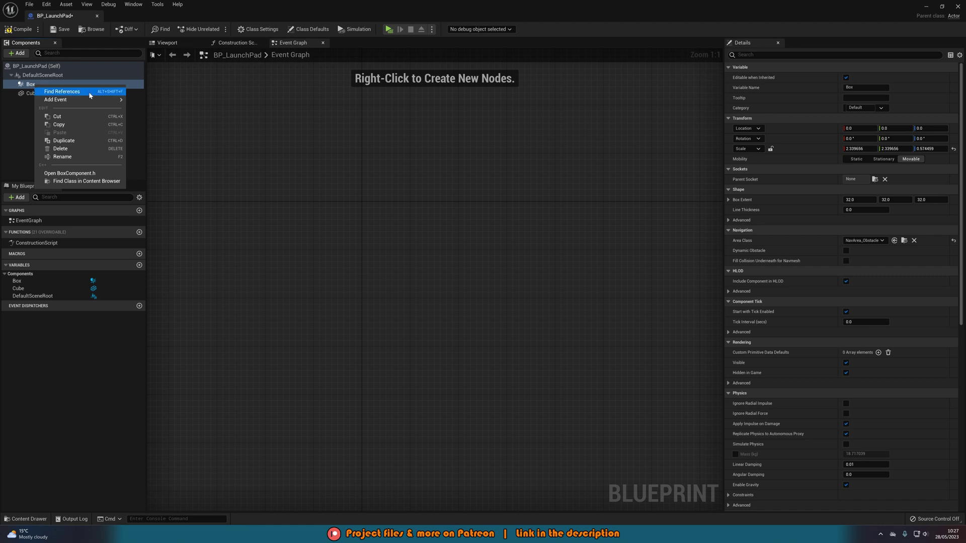
pyautogui.moveTo(97, 105)
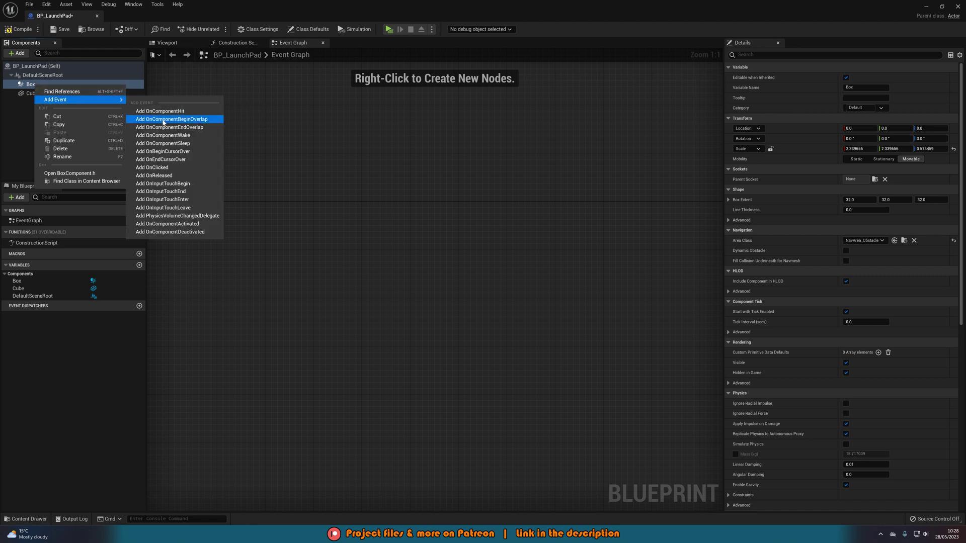
pyautogui.click(164, 120)
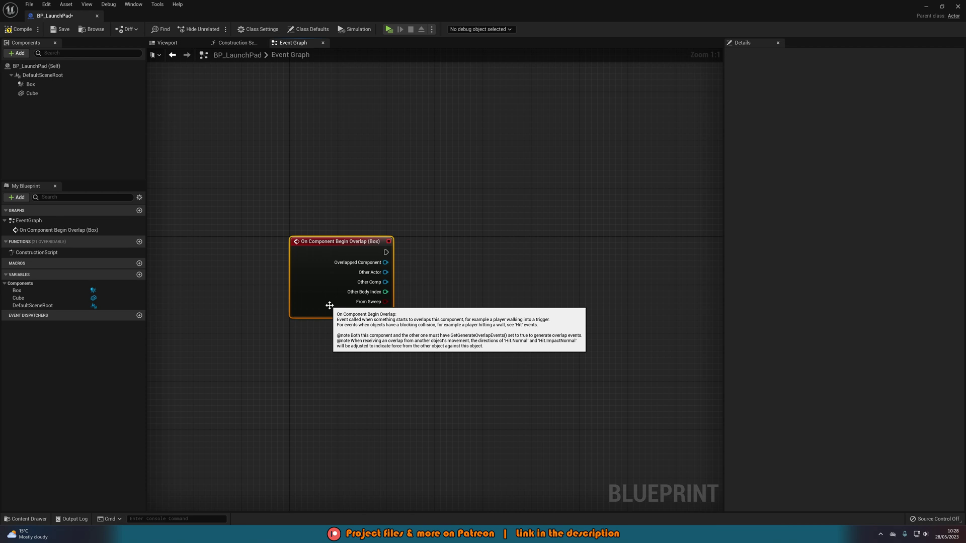
pyautogui.moveTo(425, 314); pyautogui.dragTo(374, 304, button='right')
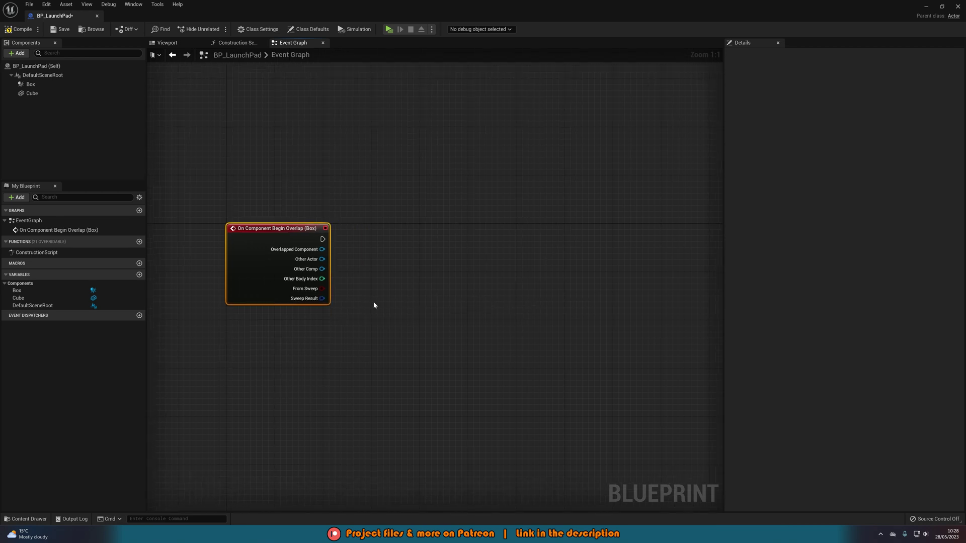
# Add a Cast To Character node connected to the overlap event's Other Actor output.
pyautogui.moveTo(322, 259); pyautogui.dragTo(365, 237)
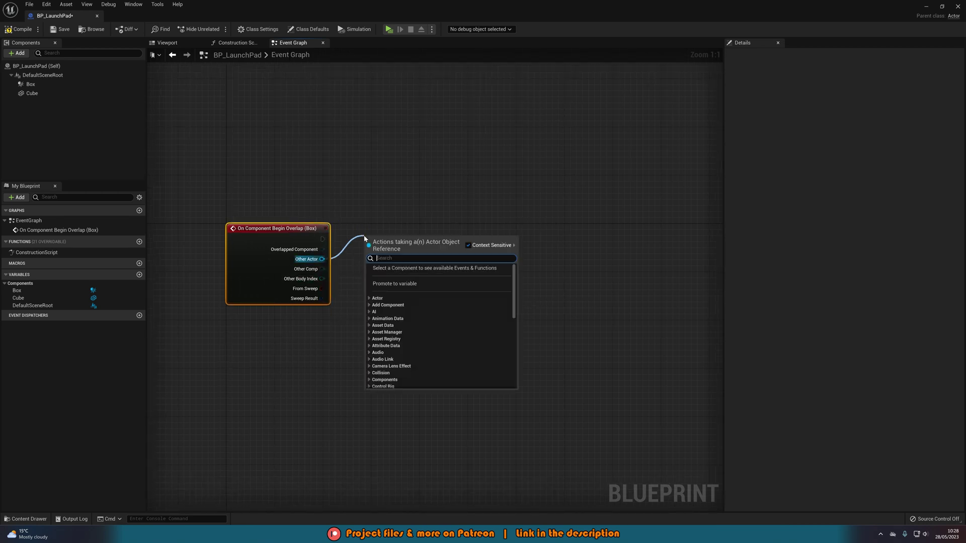
pyautogui.write('cast to char')
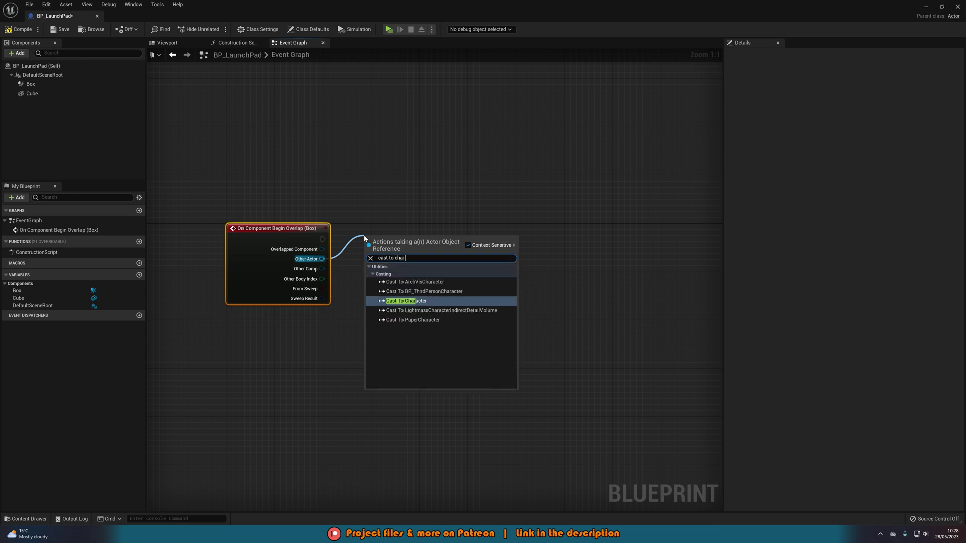
pyautogui.press('Return')
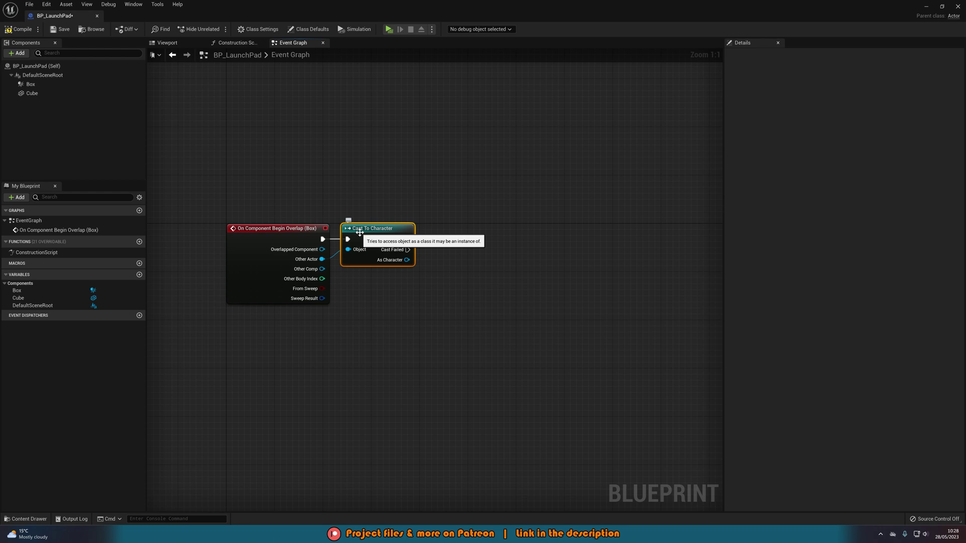
# Add a Launch Character node from the cast's As Character output and align it beside the cast node.
pyautogui.moveTo(406, 259); pyautogui.dragTo(437, 259)
pyautogui.write('l')
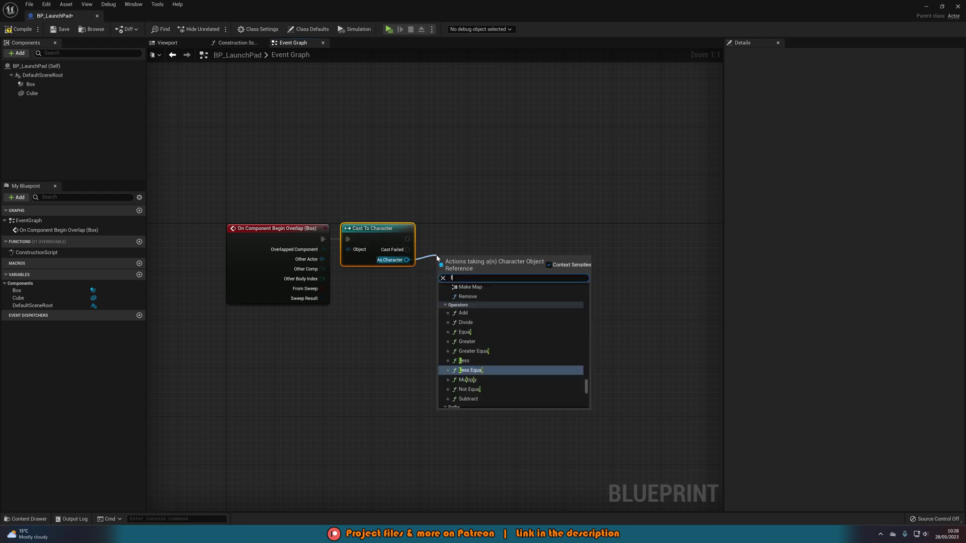
pyautogui.write('aunch')
pyautogui.press('Return')
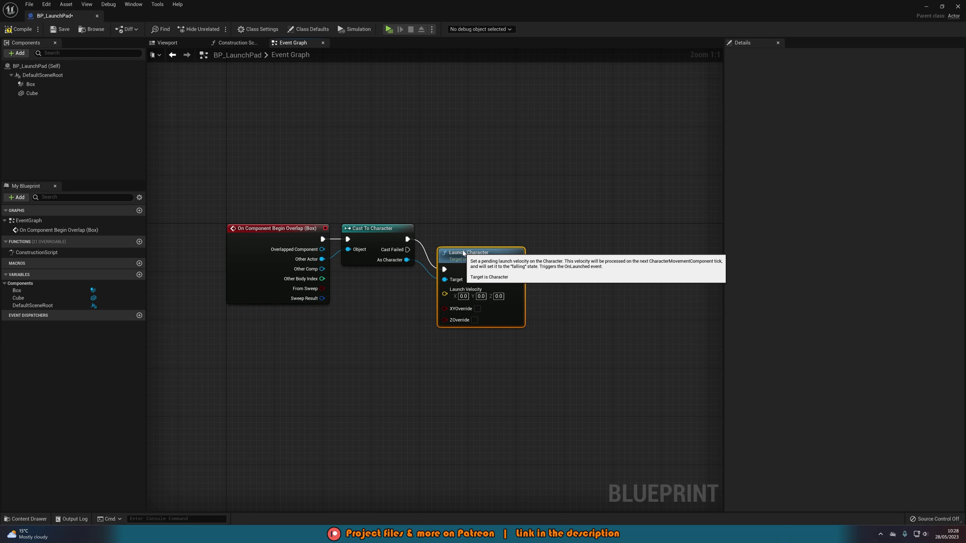
pyautogui.moveTo(463, 253); pyautogui.dragTo(451, 222)
# Set the Launch Character node's Launch Velocity Z value to 1500.
pyautogui.moveTo(575, 275); pyautogui.dragTo(504, 289, button='right')
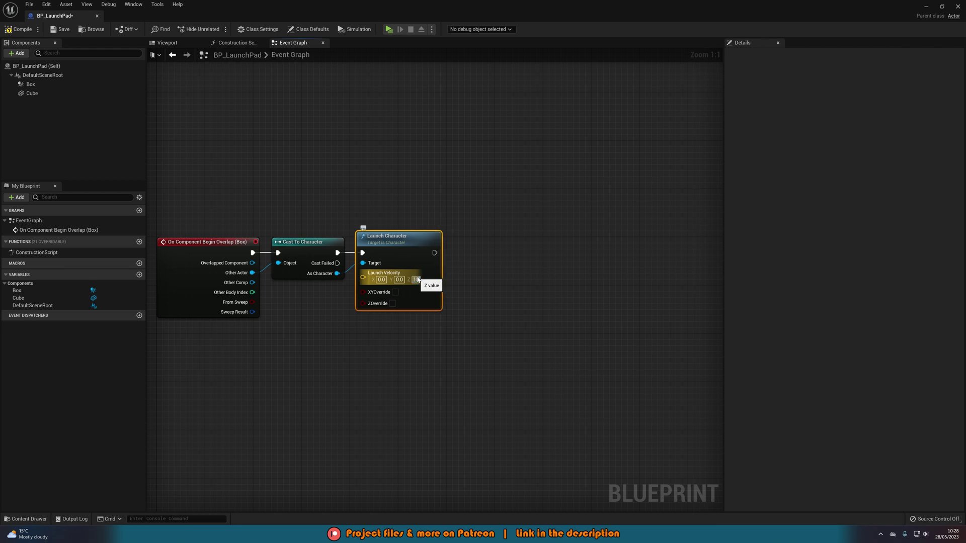
pyautogui.click(417, 279)
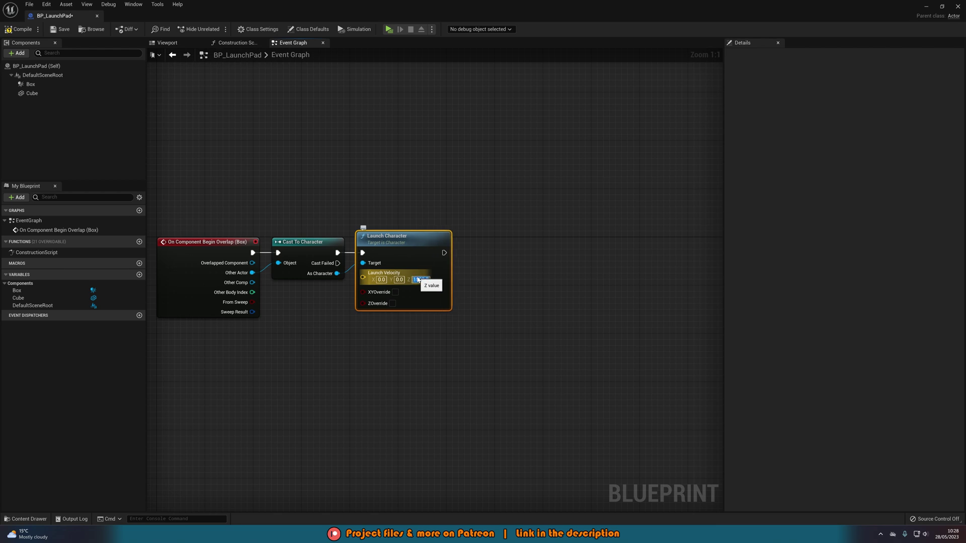
pyautogui.click(448, 328)
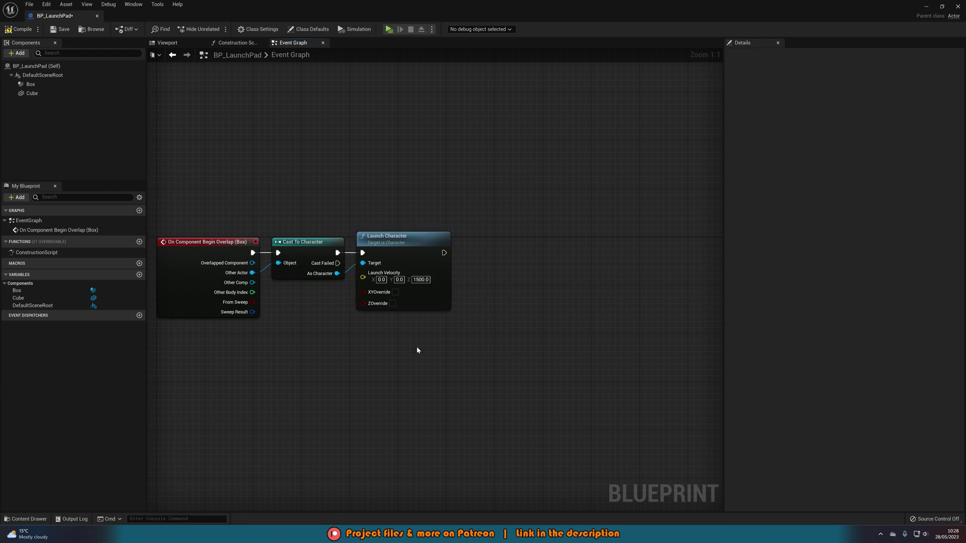
# Save the BP_LaunchPad blueprint and return to the level editor.
pyautogui.moveTo(416, 346); pyautogui.dragTo(442, 336, button='right')
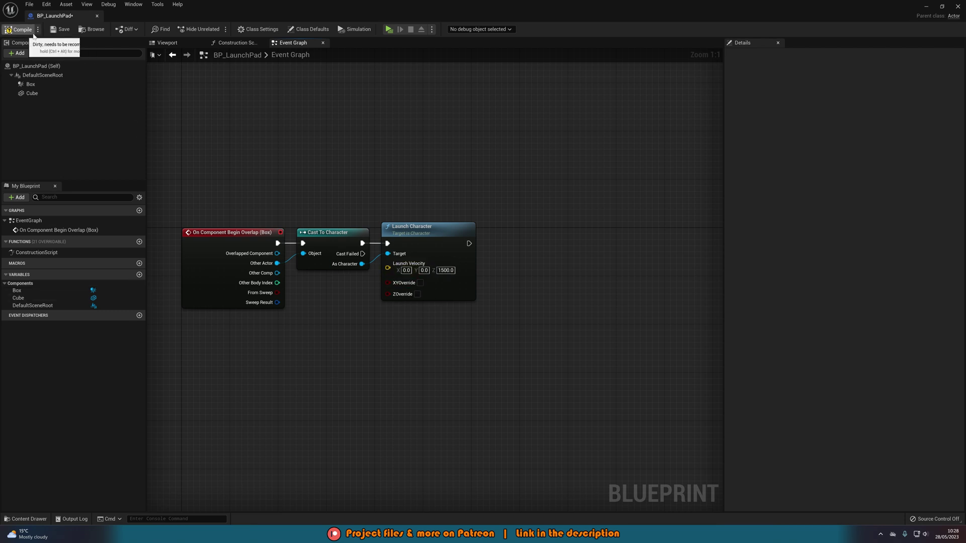
pyautogui.click(57, 33)
pyautogui.click(930, 7)
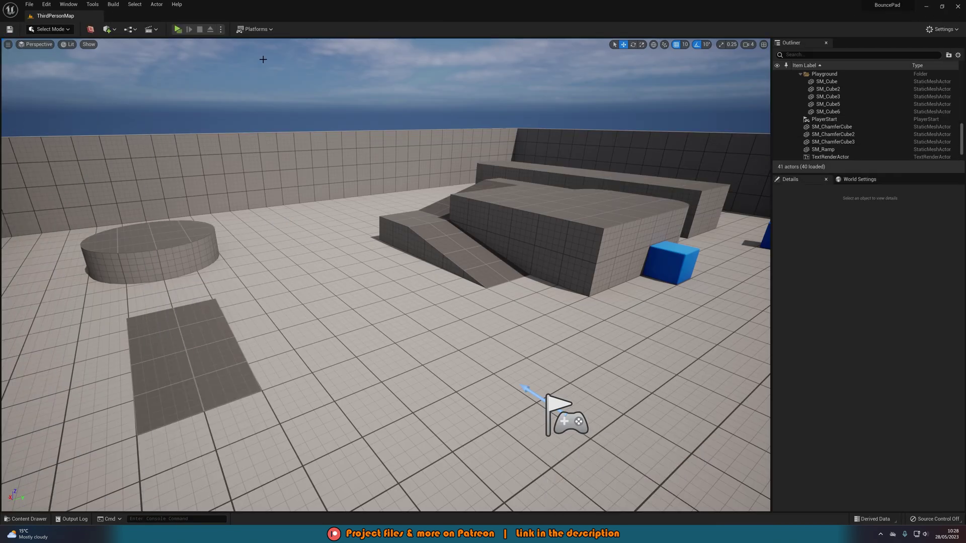
# Place BP_LaunchPad in the level on the open floor between the round platform and the ramp.
pyautogui.click(179, 30)
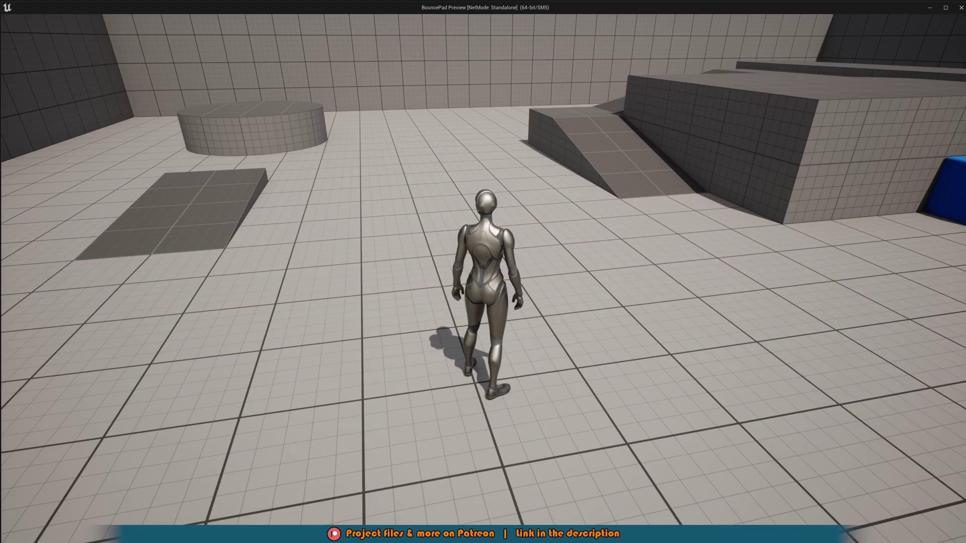
pyautogui.press('Escape')
pyautogui.hotkey('ctrl', 'space')
pyautogui.moveTo(437, 411); pyautogui.dragTo(356, 280)
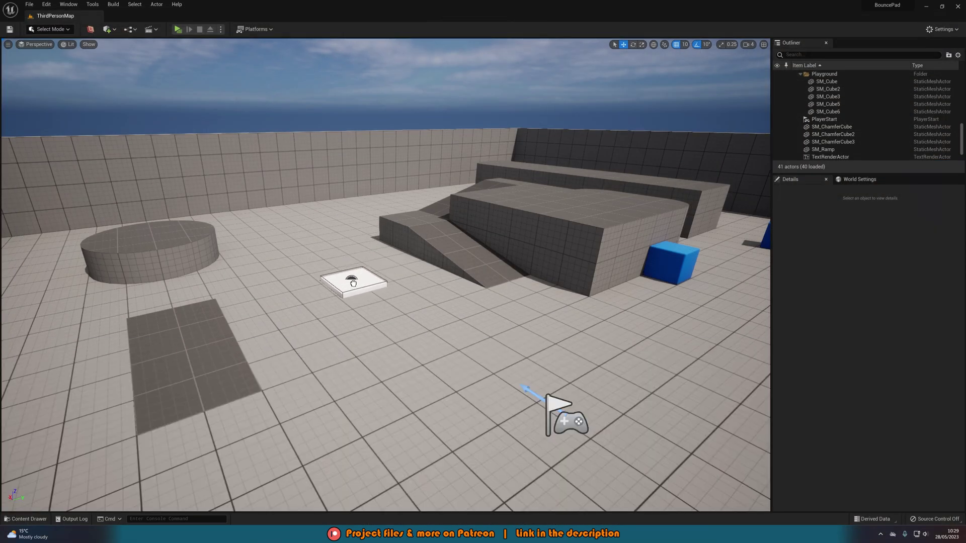
# Play-test the level by running the character onto and off the launch pad, and end the session.
pyautogui.click(179, 31)
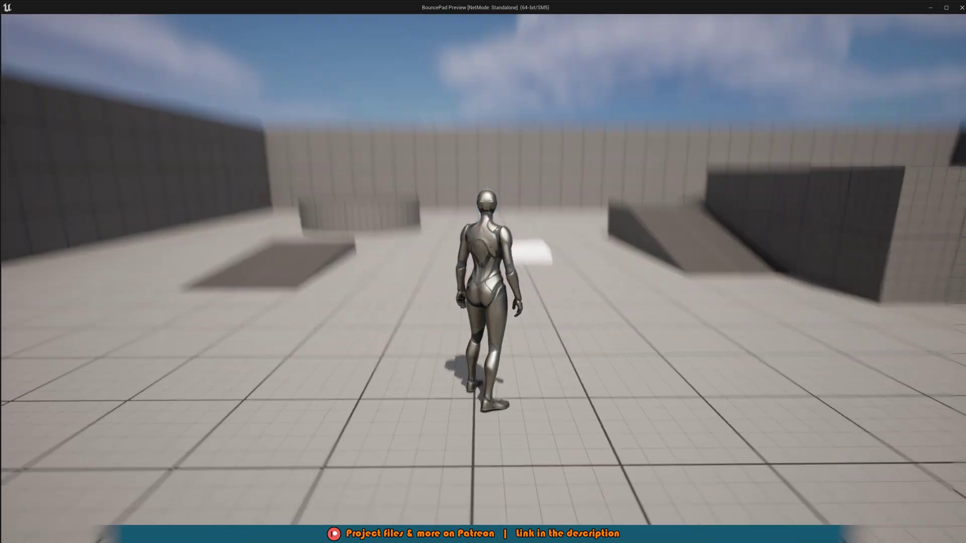
pyautogui.press('w')
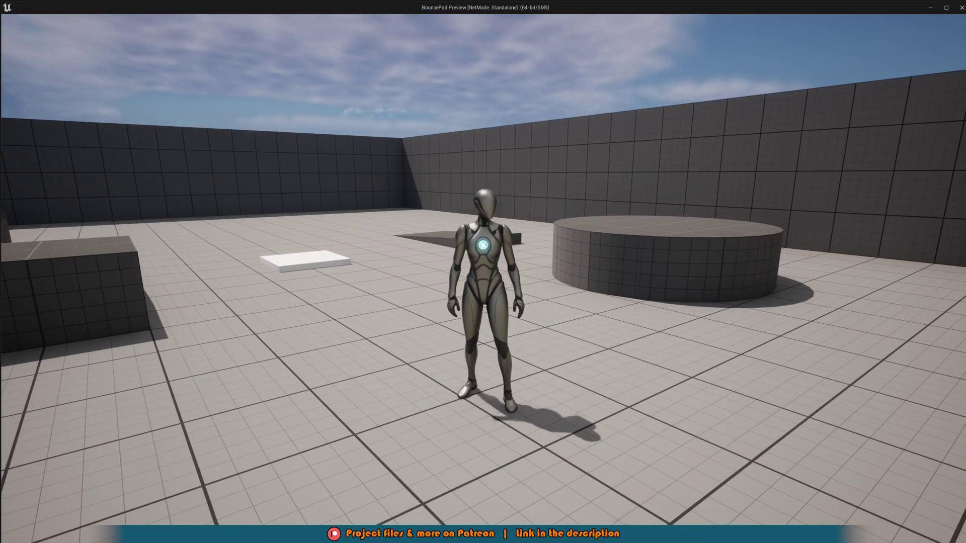
pyautogui.press('w')
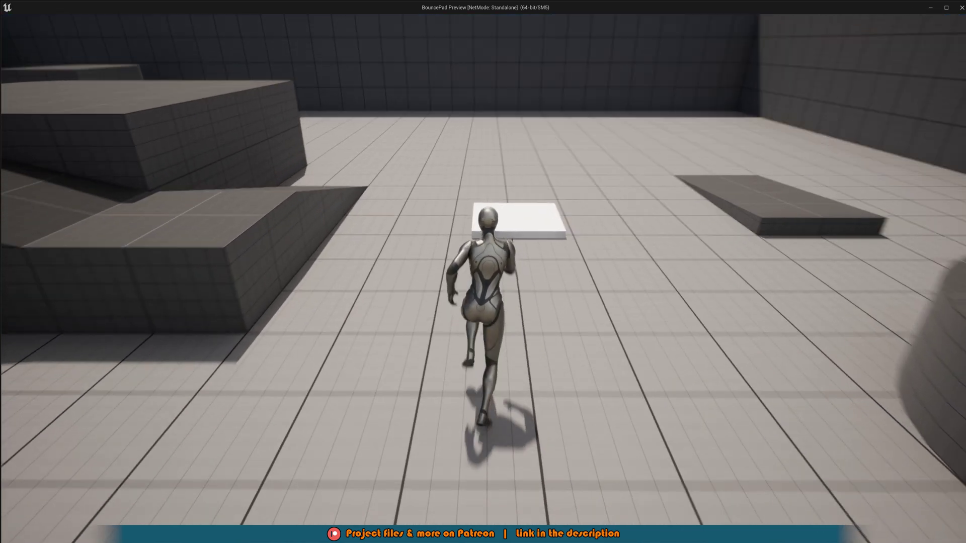
pyautogui.press('w')
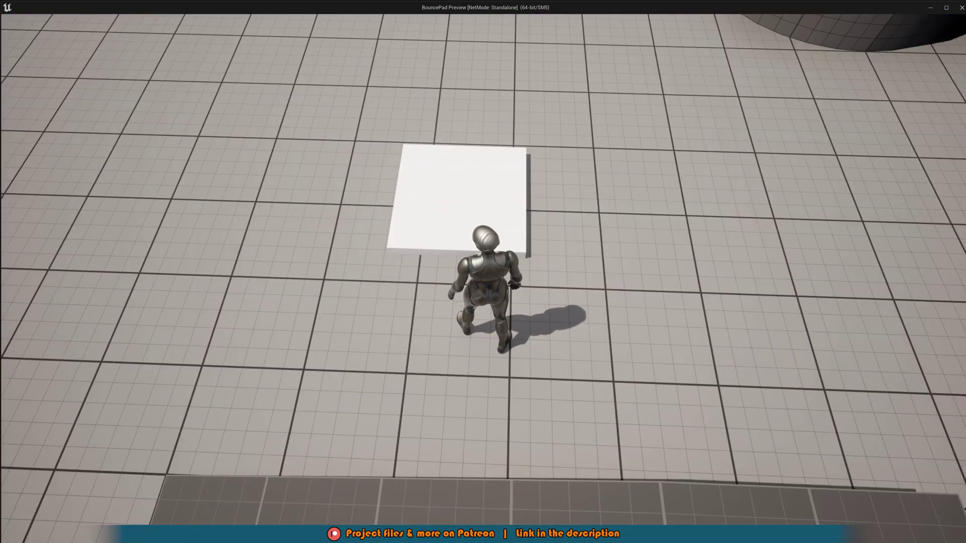
pyautogui.press('w')
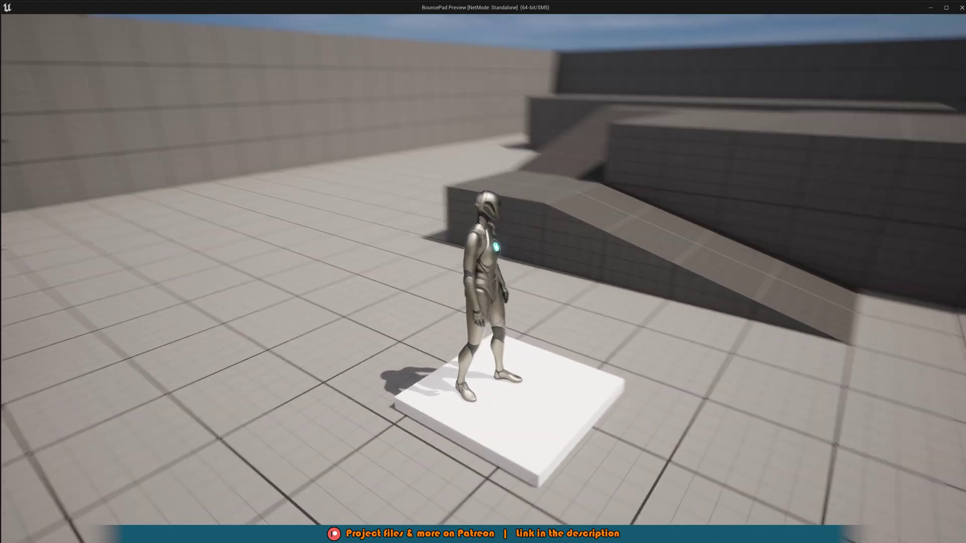
pyautogui.press('a')
pyautogui.press('s')
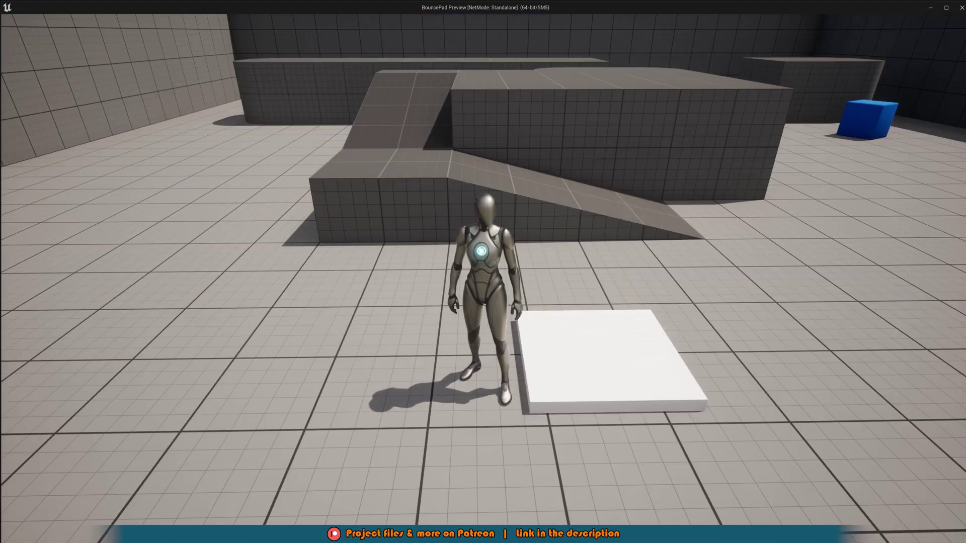
pyautogui.press('Escape')
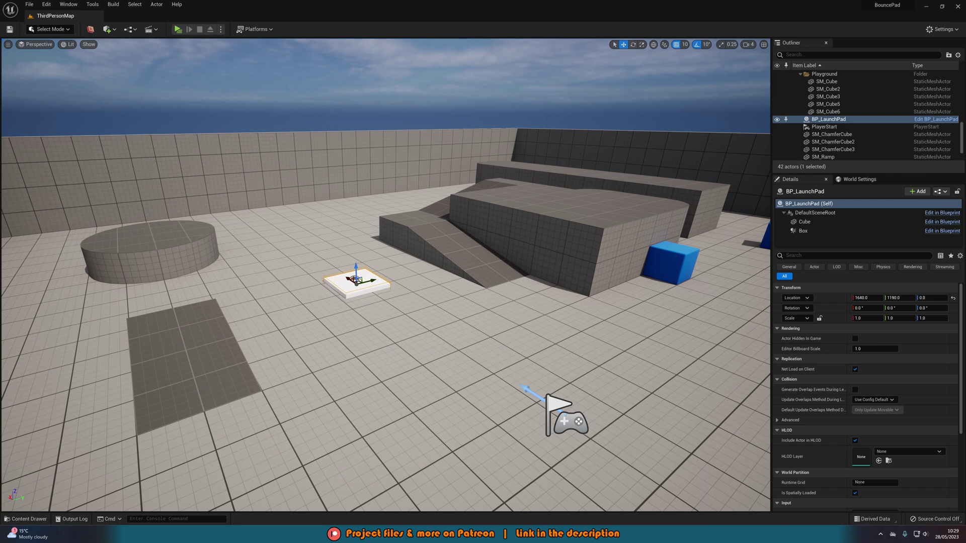
# Play-test the level again, steering the character onto the launch pad and through the air.
pyautogui.click(698, 496)
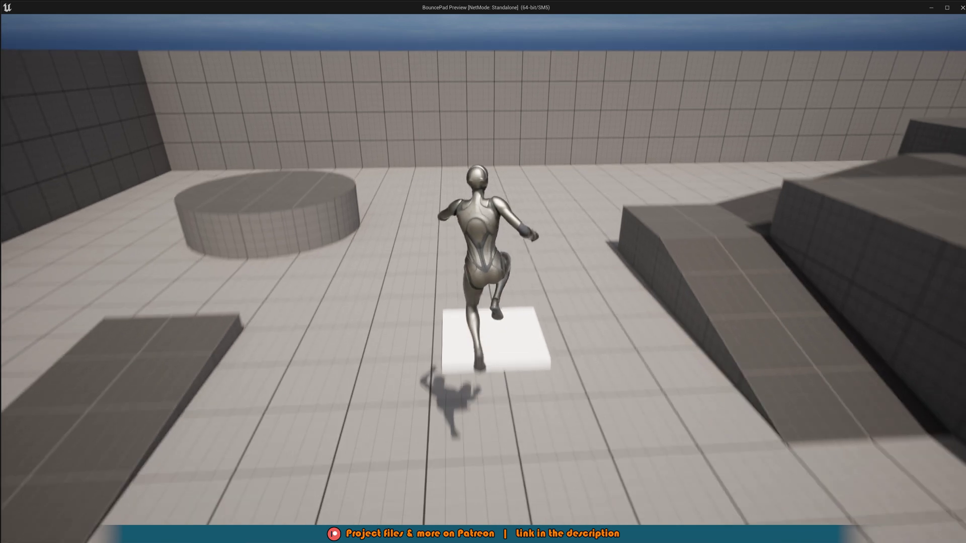
pyautogui.press('w')
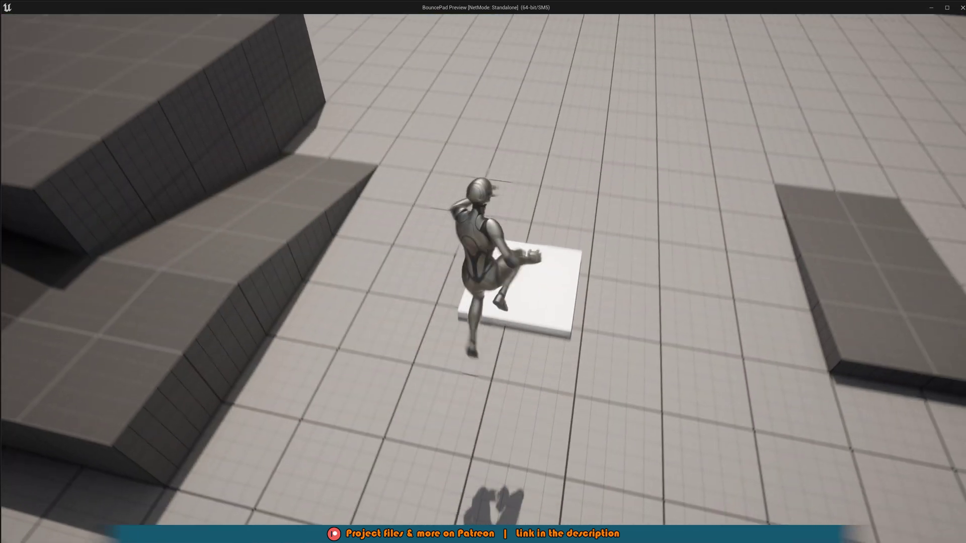
pyautogui.press('w')
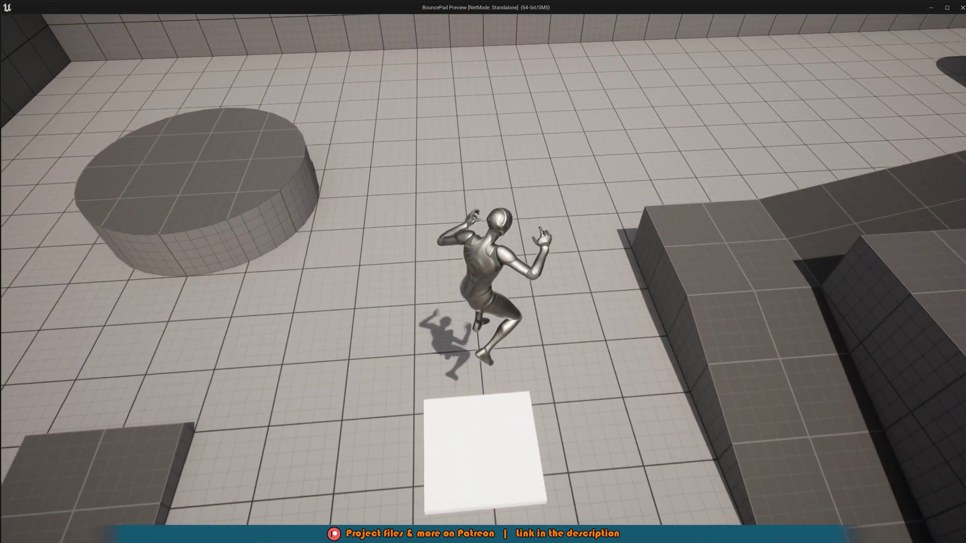
pyautogui.press('w')
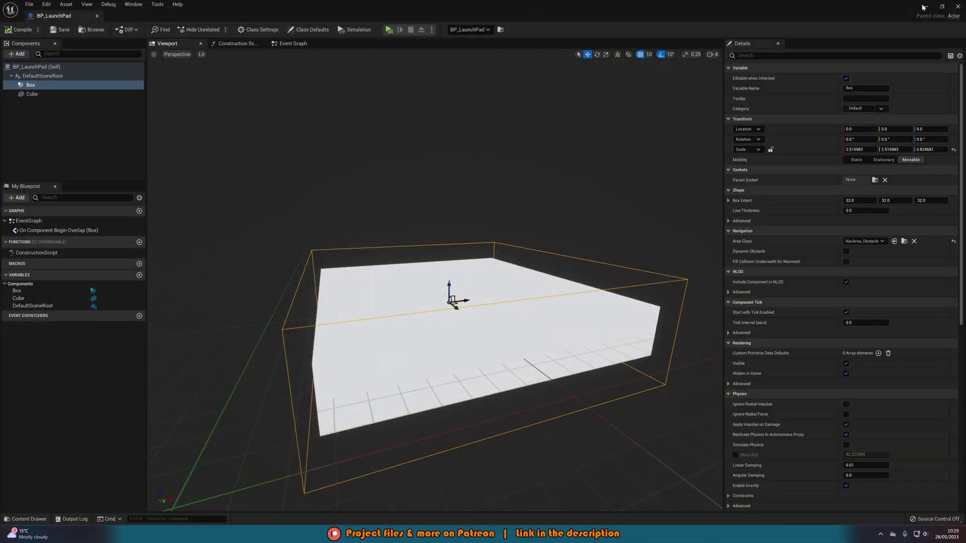
# Enlarge the launch pad placed in the level and play-test launching the character from it.
pyautogui.click(923, 7)
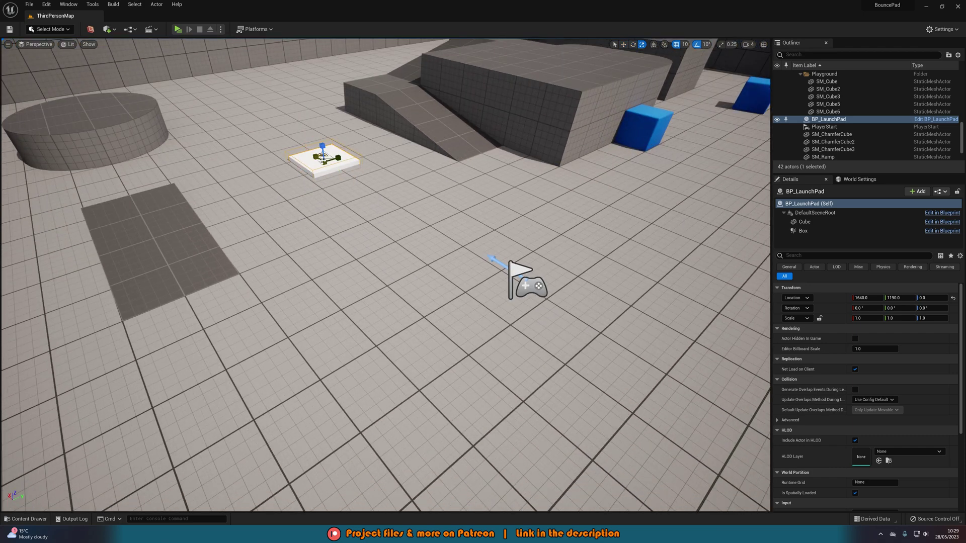
pyautogui.press('a')
pyautogui.moveTo(322, 161); pyautogui.dragTo(453, 222, button='right')
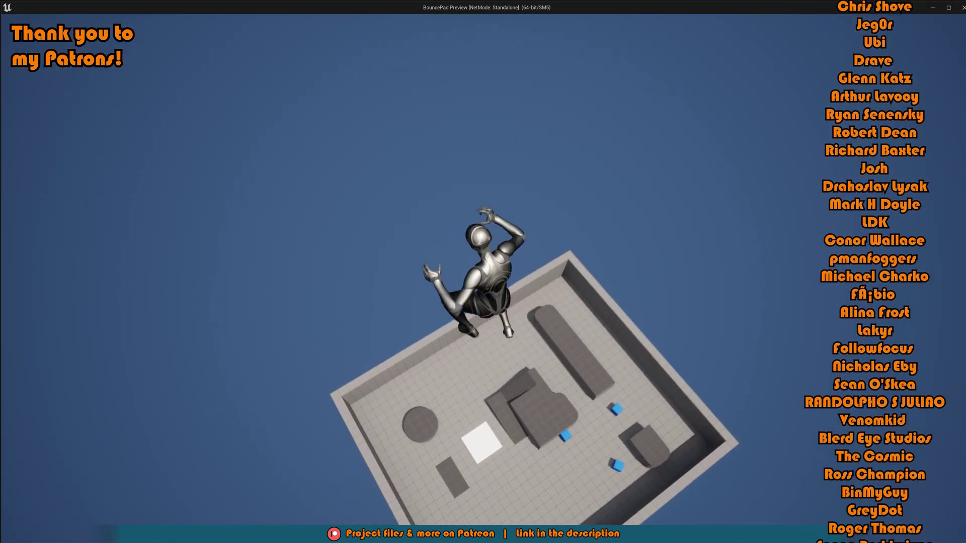
pyautogui.press('w')
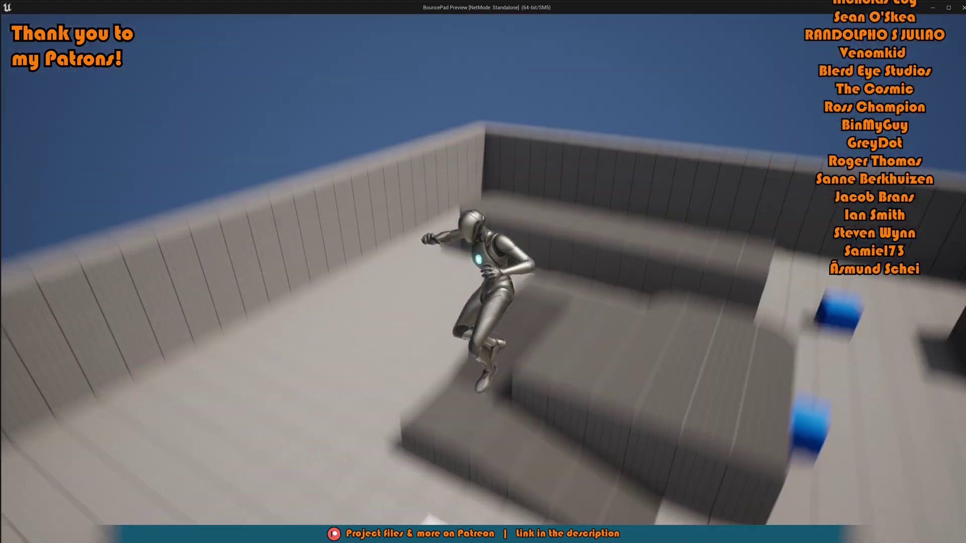